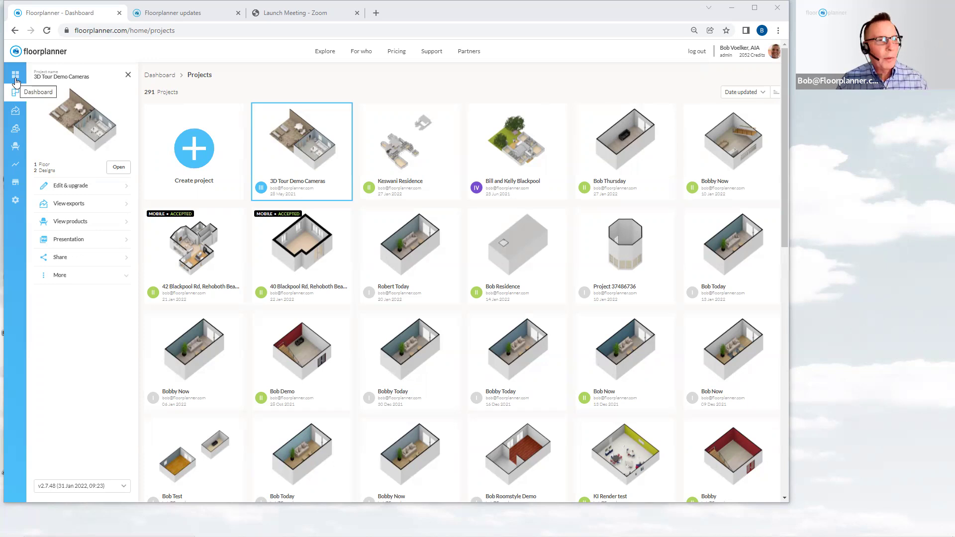
Step: Review the latest feature announcements on the Floorplanner updates page, from exports in the editor up to editing cameras in 2D
click(16, 79)
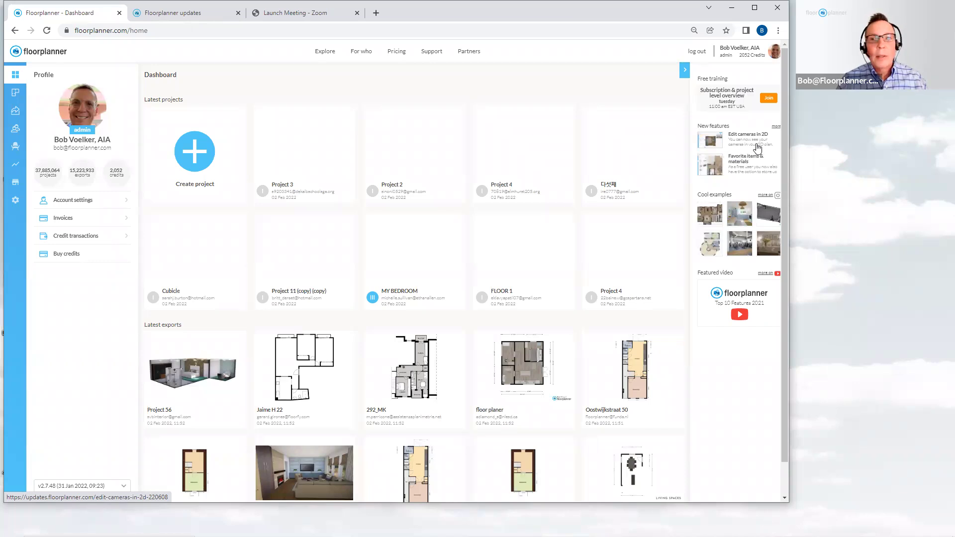
click(186, 15)
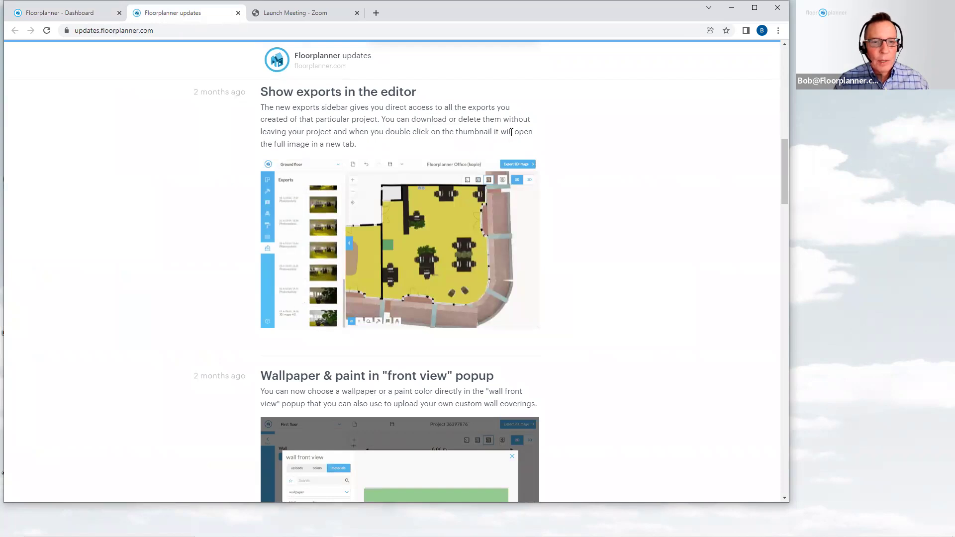
scroll(512, 132, up, 1)
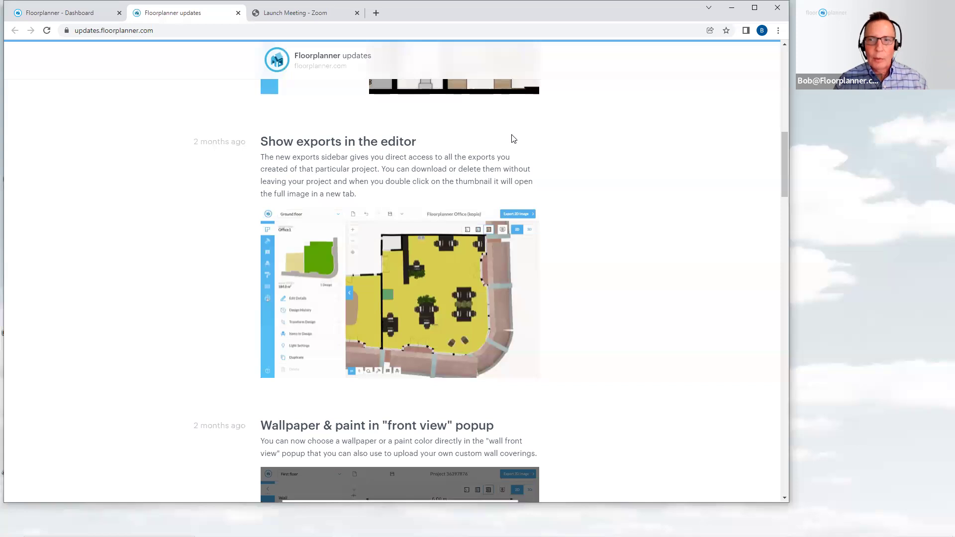
scroll(512, 137, up, 2)
scroll(511, 135, up, 3)
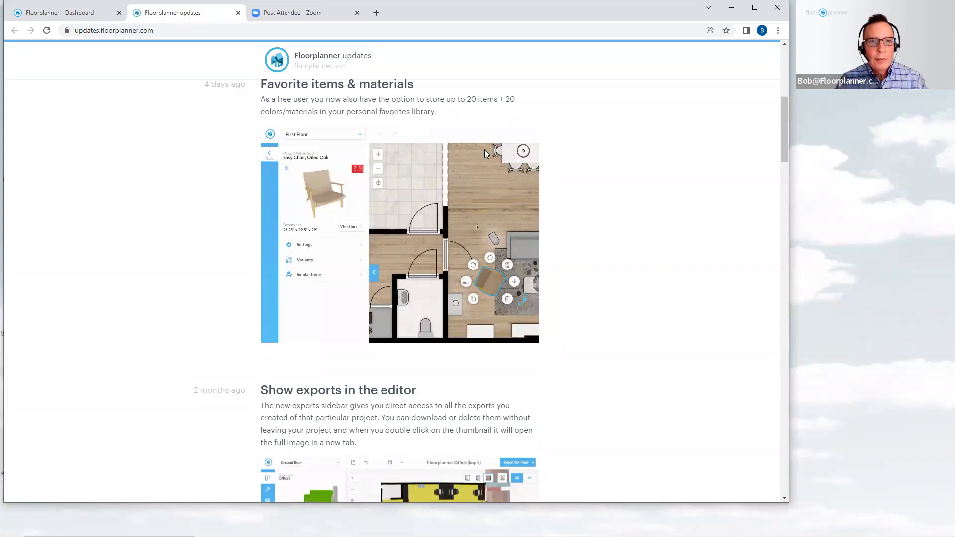
scroll(558, 191, up, 1)
scroll(557, 191, up, 4)
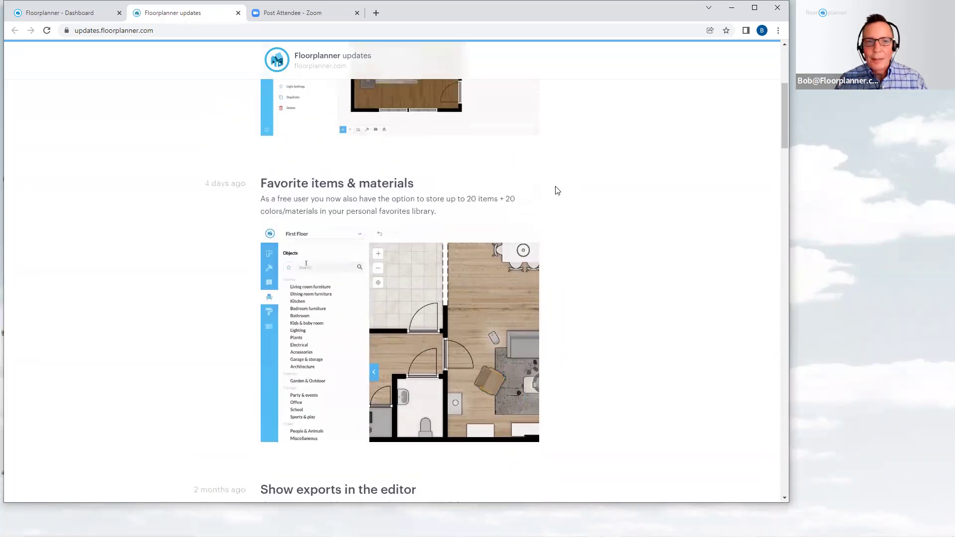
scroll(564, 190, up, 2)
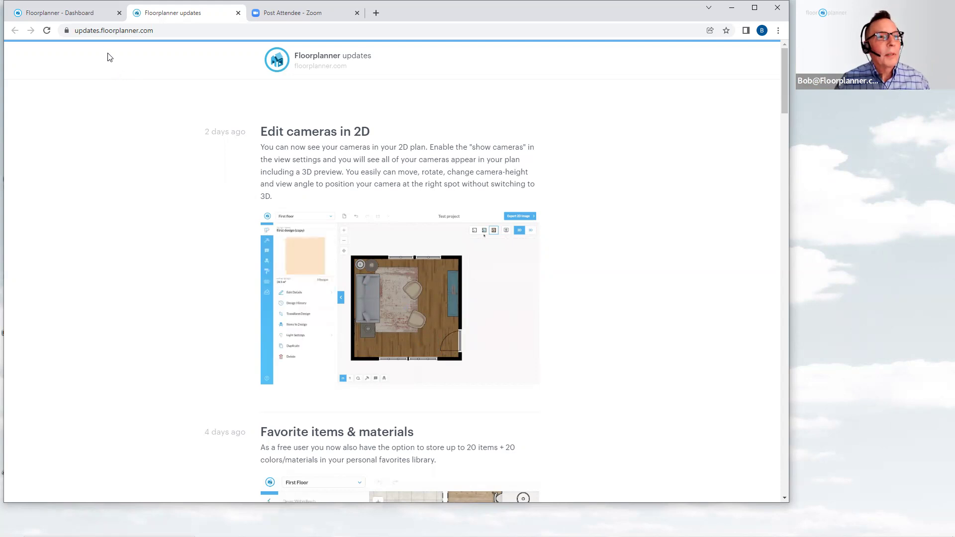
Step: Return to the Floorplanner dashboard and open the 3D Tour Demo Cameras project from the projects list
click(76, 14)
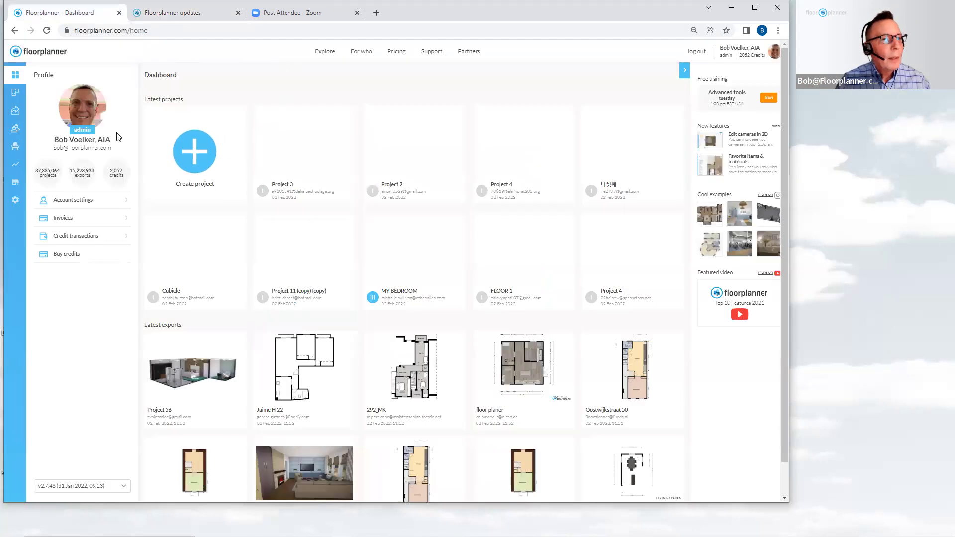
click(19, 98)
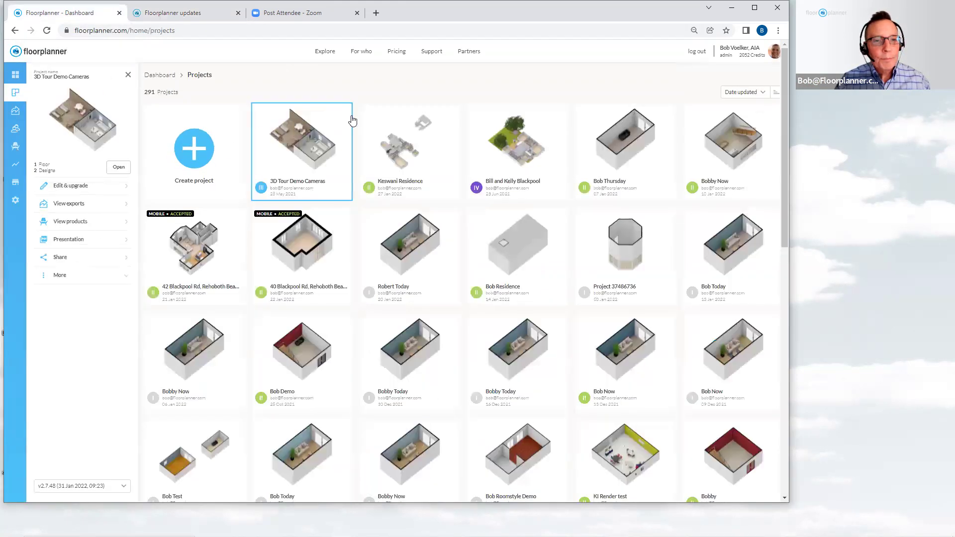
click(305, 150)
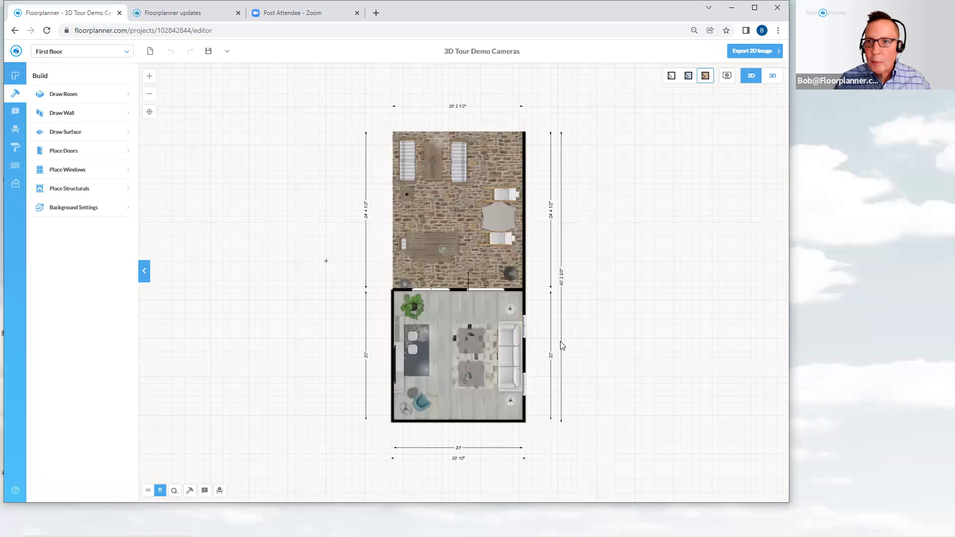
Step: View the floor in 3D and list its saved camera views, ending back in the 2D plan
click(772, 79)
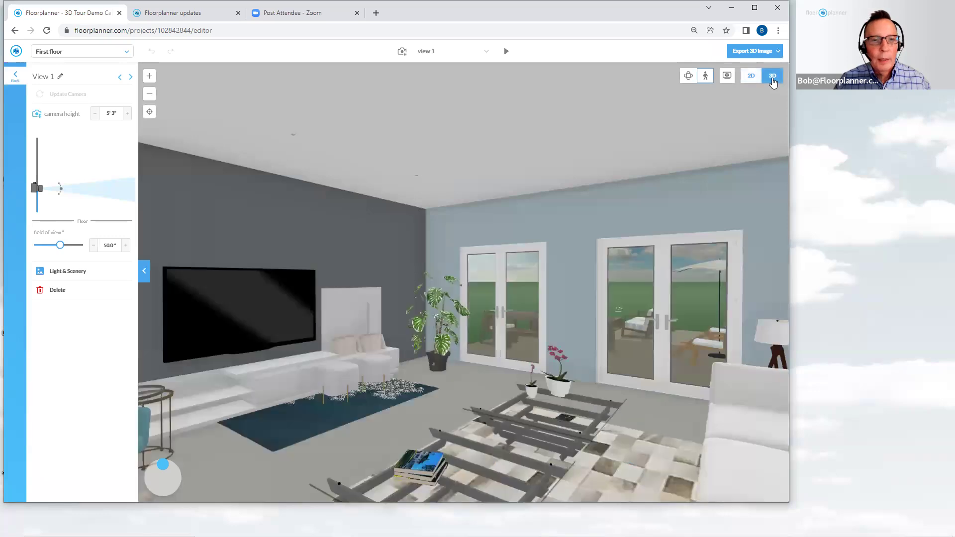
click(488, 54)
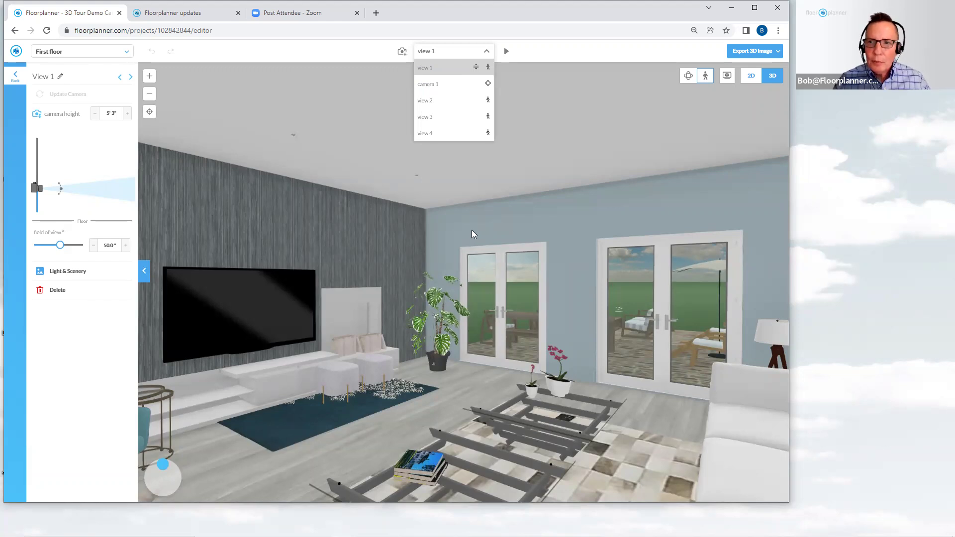
click(751, 77)
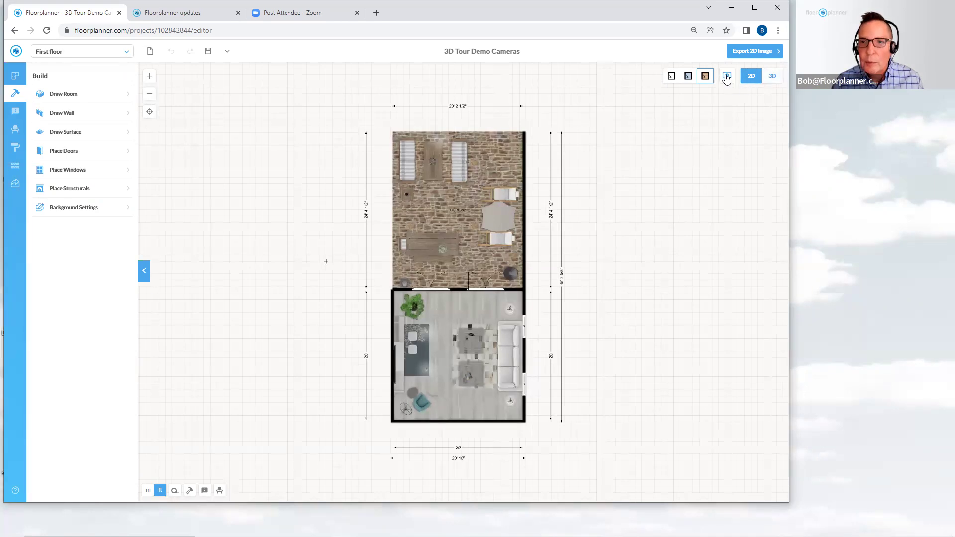
Step: Enable showing cameras in the general view settings of the 2D plan
click(728, 80)
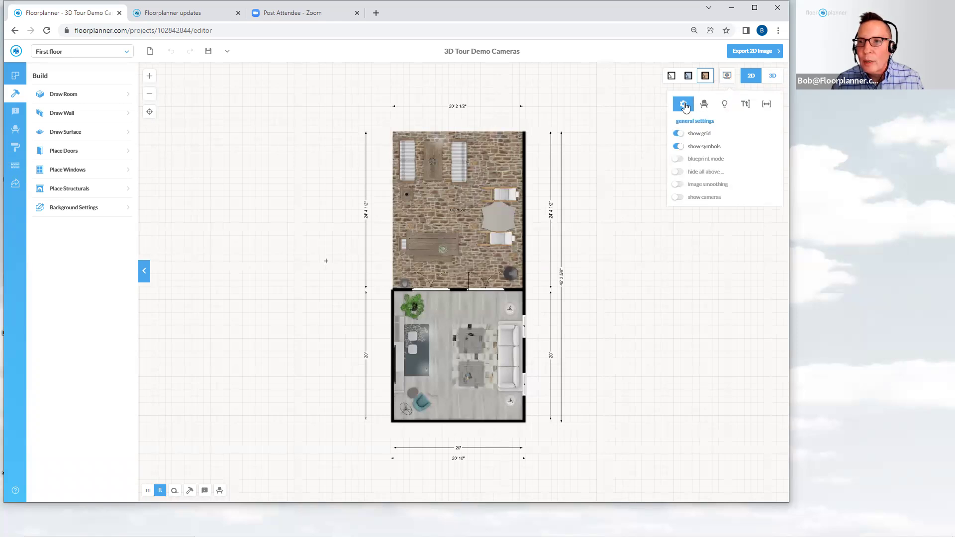
click(705, 106)
click(723, 108)
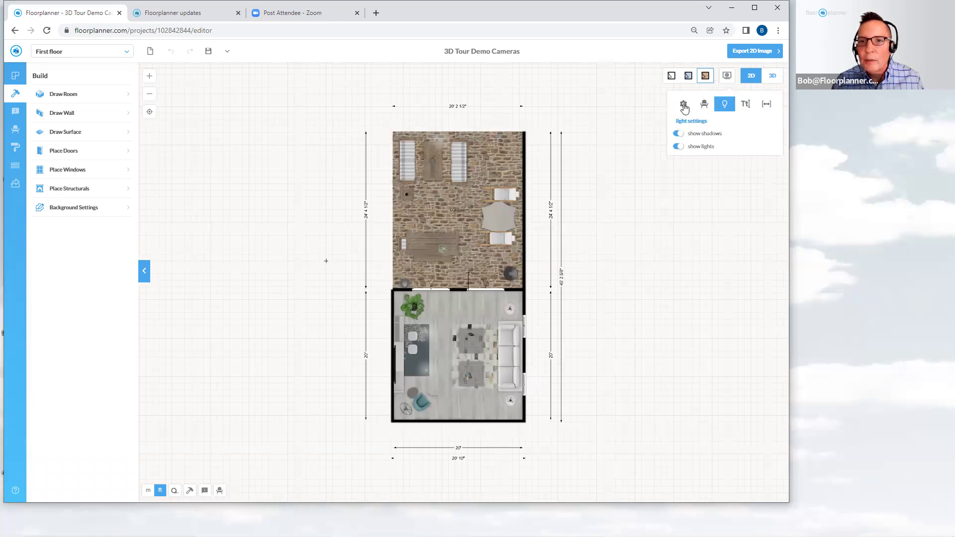
click(684, 107)
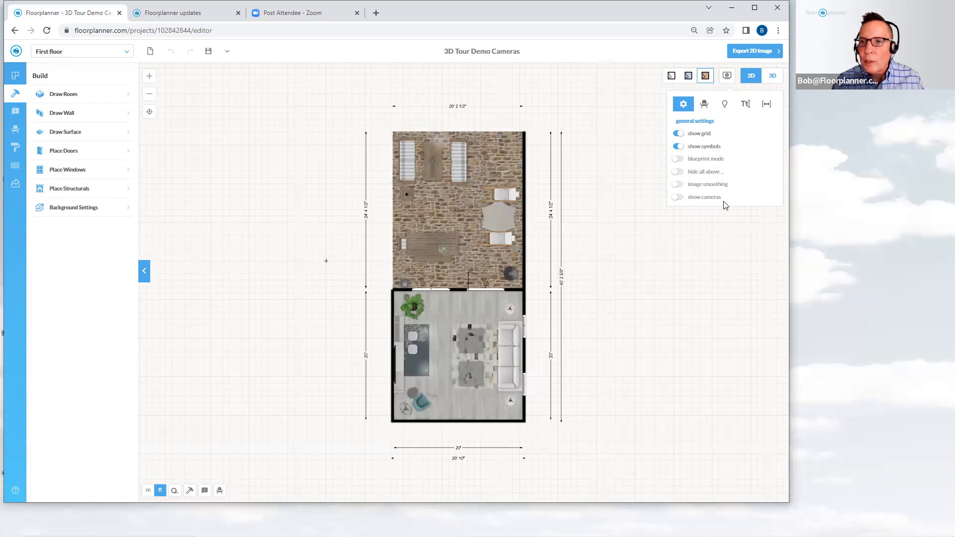
click(679, 197)
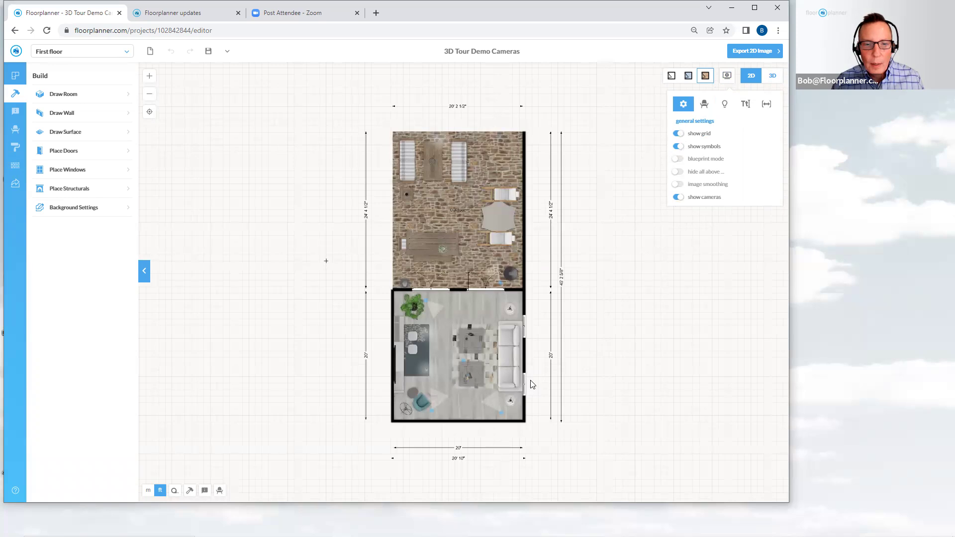
Step: Preview the camera near the lower side table and the camera beside the blue lounge chair
scroll(540, 418, up, 4)
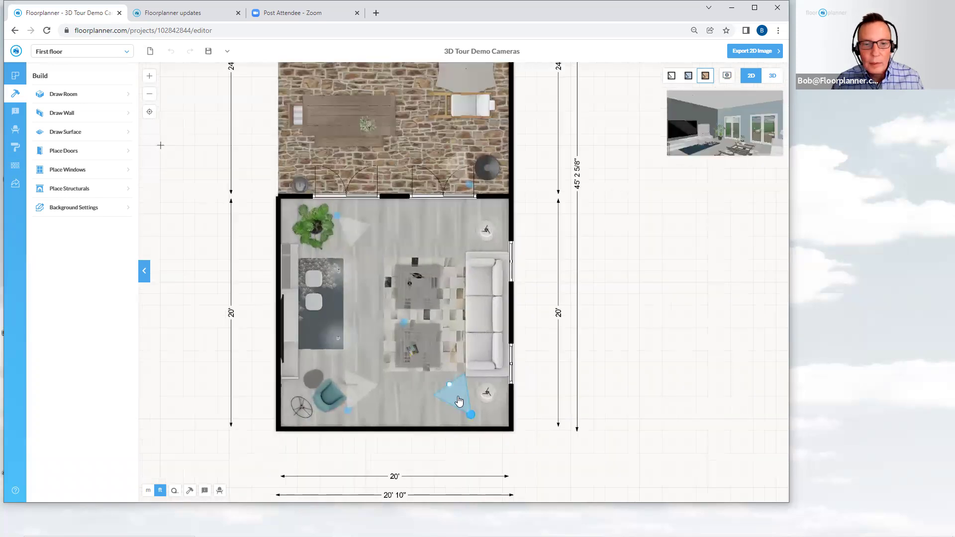
click(458, 401)
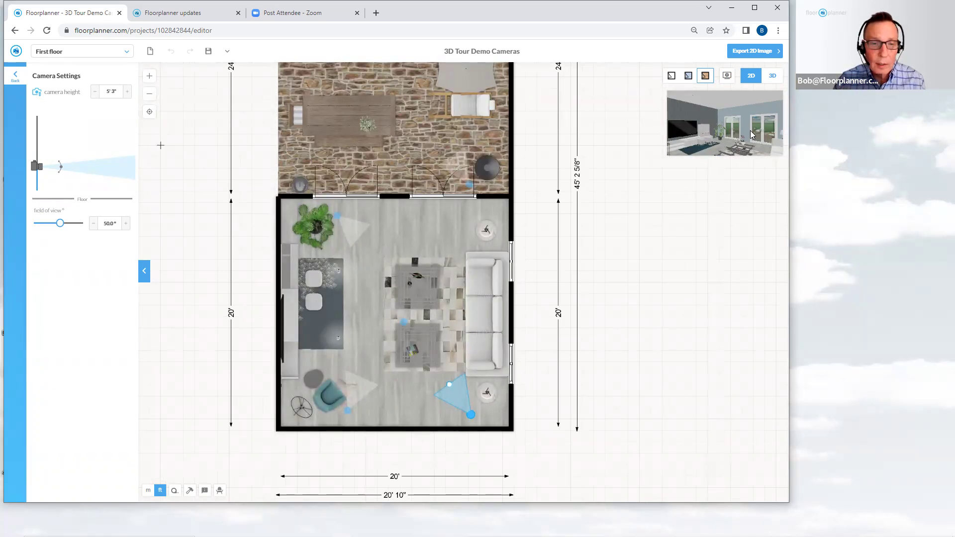
click(358, 392)
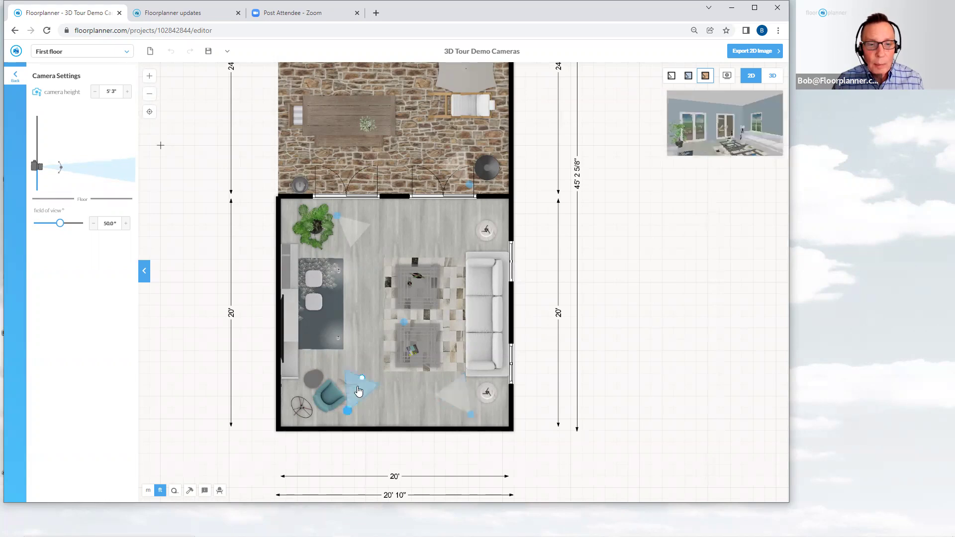
Step: Move the camera near the lower side table slightly away from the sofa wall and rotate it toward the TV wall
click(461, 406)
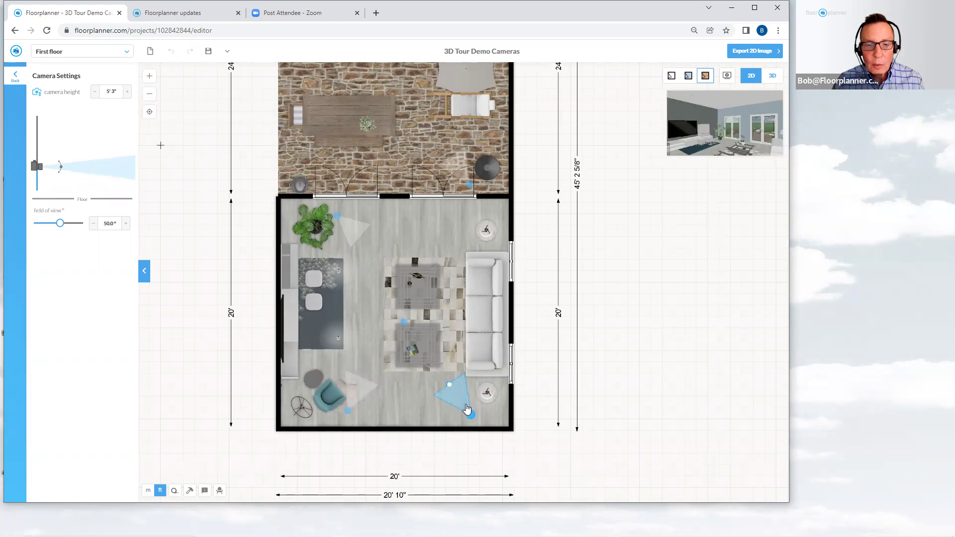
drag(471, 417, 456, 413)
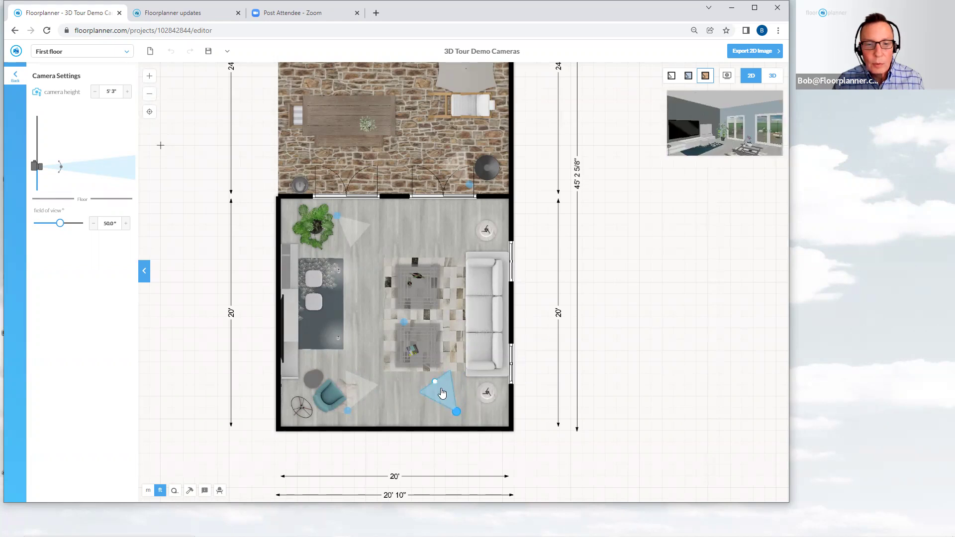
drag(436, 385, 430, 393)
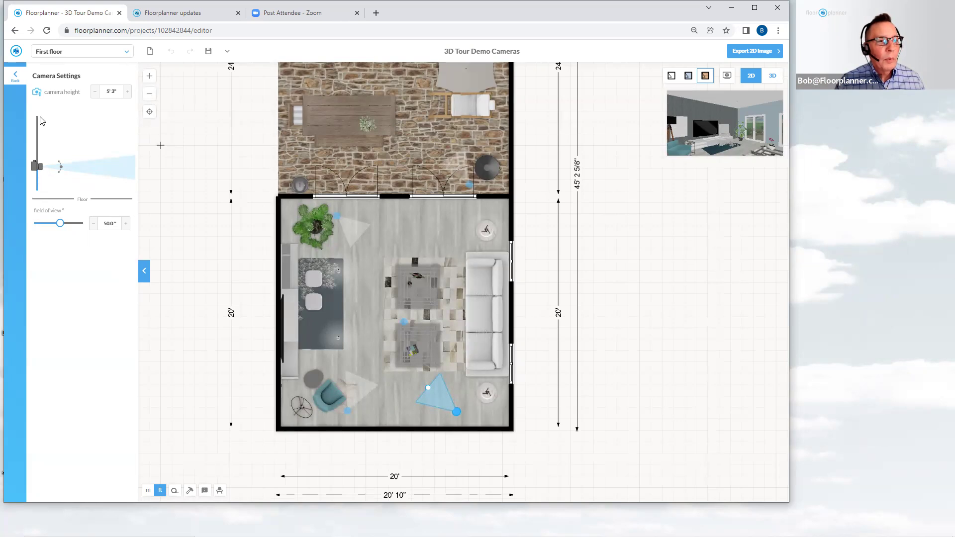
Step: Raise the selected camera's height to 7' 2 5/8" and tilt its view slightly downward
drag(39, 167, 38, 148)
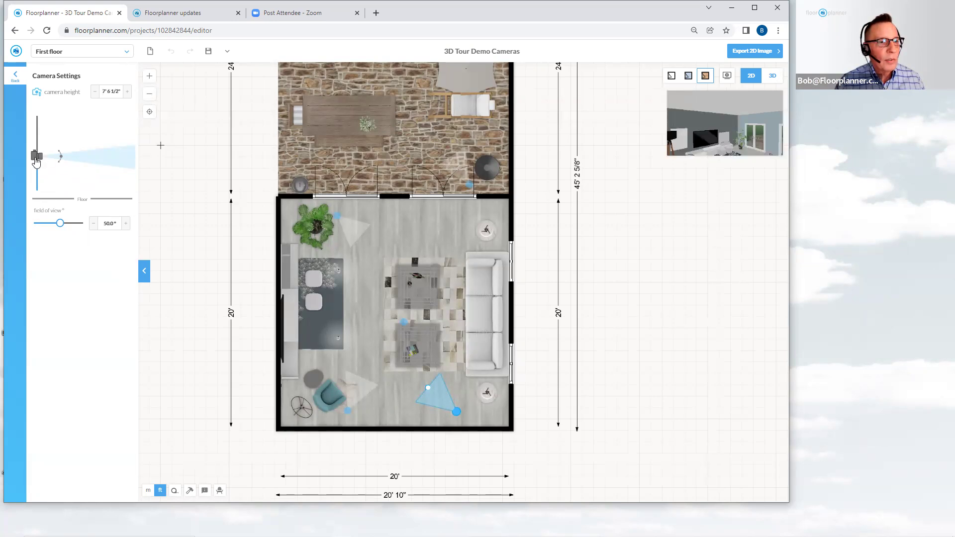
drag(36, 156, 37, 158)
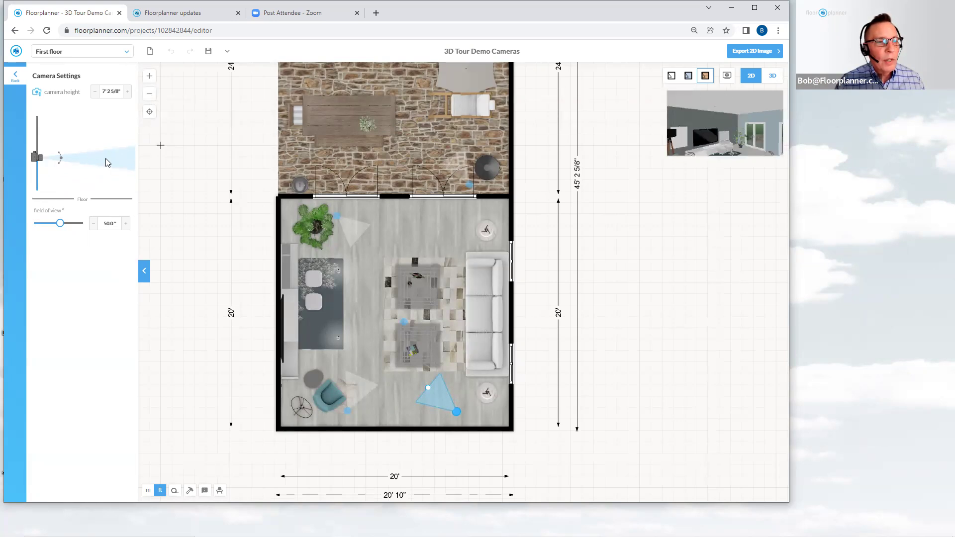
mouse_move(108, 163)
mouse_down()
mouse_move(108, 177)
mouse_move(111, 166)
mouse_up()
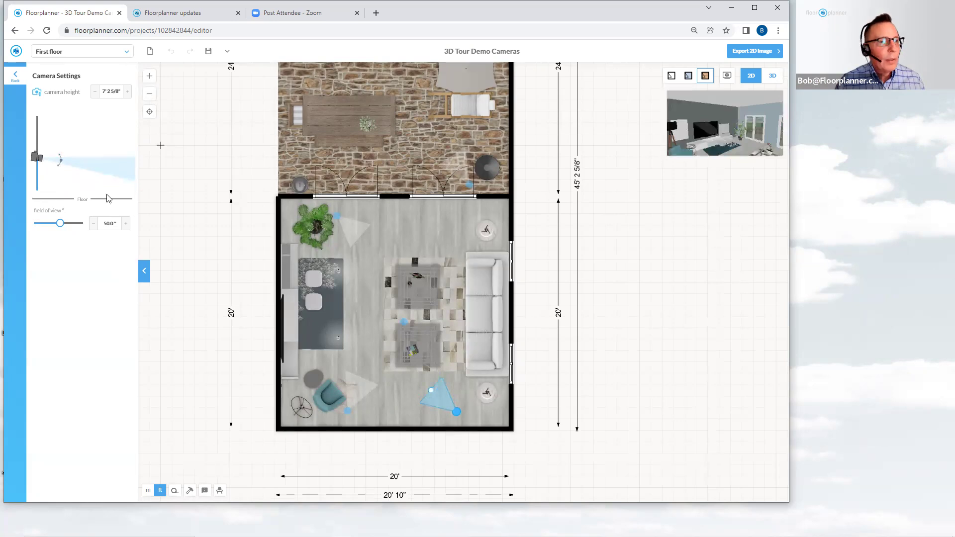
Step: Try a 57.5° field of view on the selected camera and settle on 49.0°
click(65, 224)
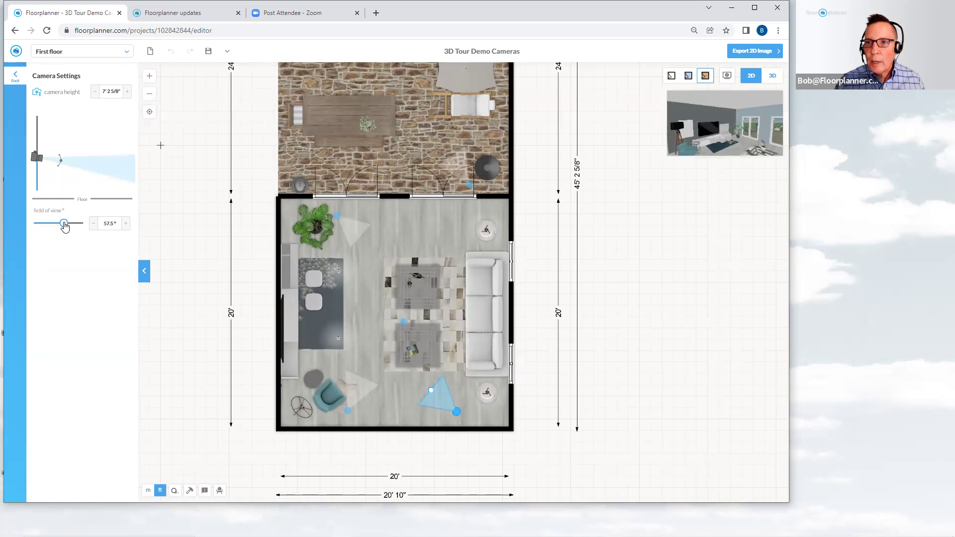
drag(65, 225, 59, 224)
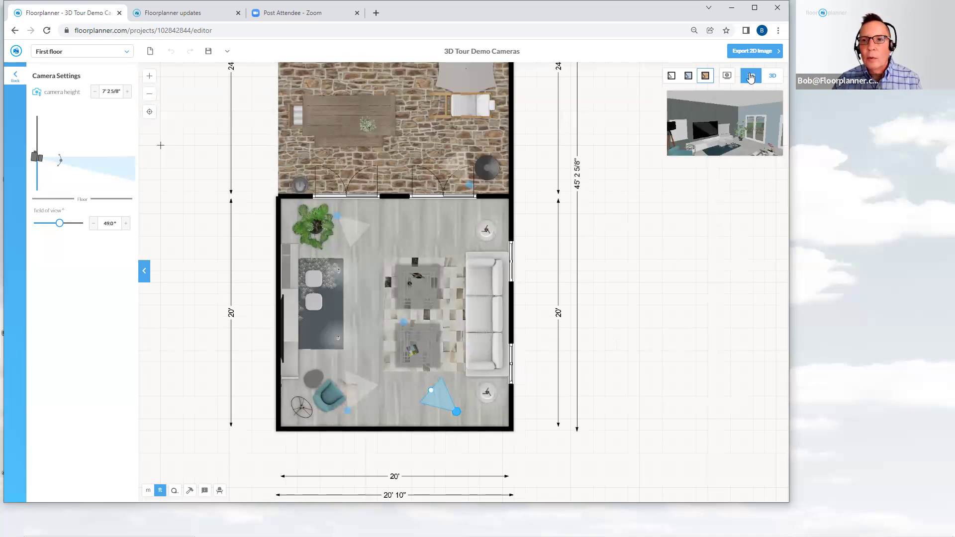
Step: Toggle the camera display in the 2D plan, leave it hidden, and exit the camera settings
click(727, 75)
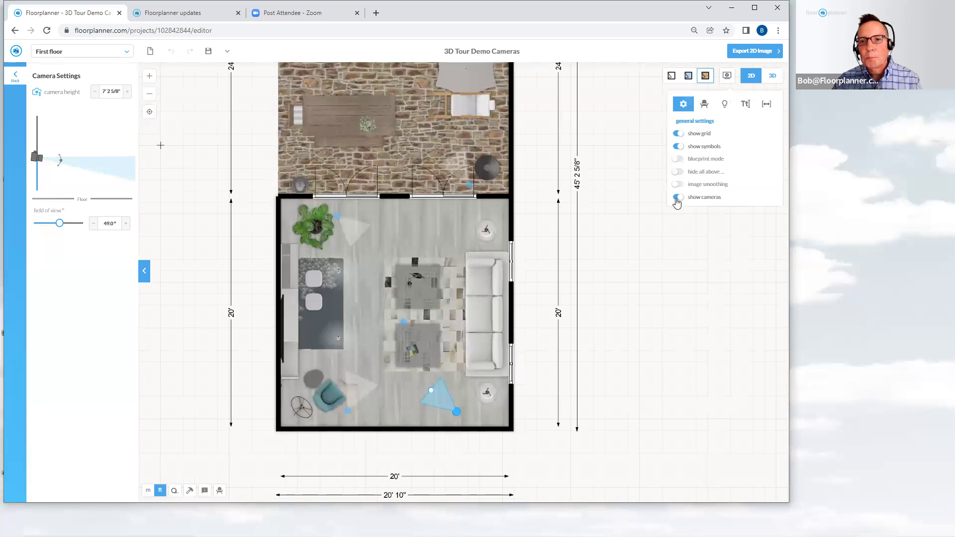
click(677, 197)
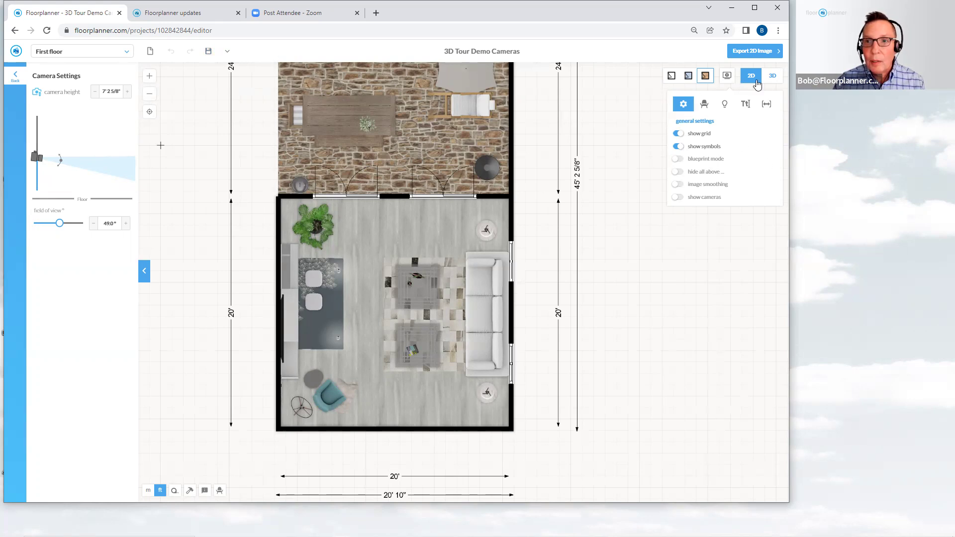
click(680, 199)
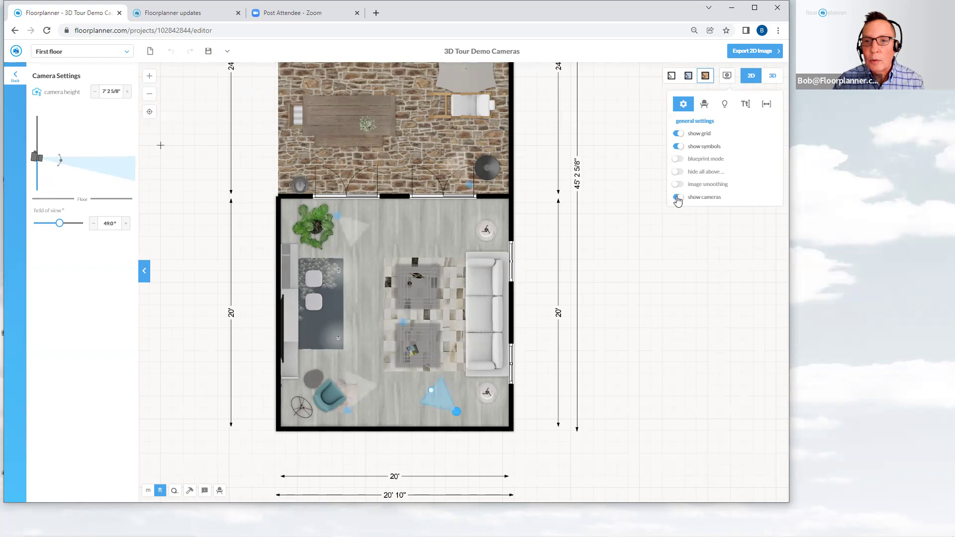
click(676, 199)
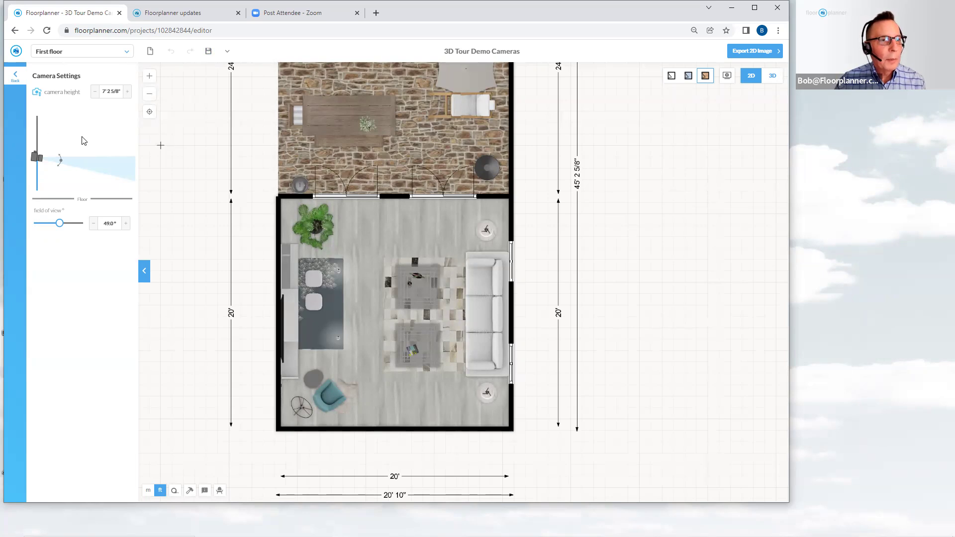
click(15, 77)
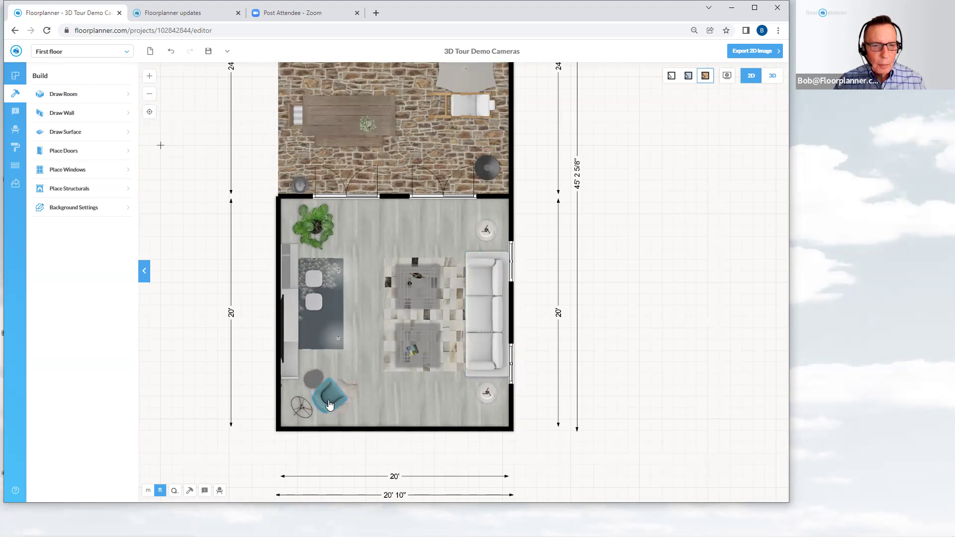
Step: Add the blue Scope Lounge Chair in the living room's lower corner to the favorites
scroll(321, 408, up, 1)
scroll(321, 408, up, 3)
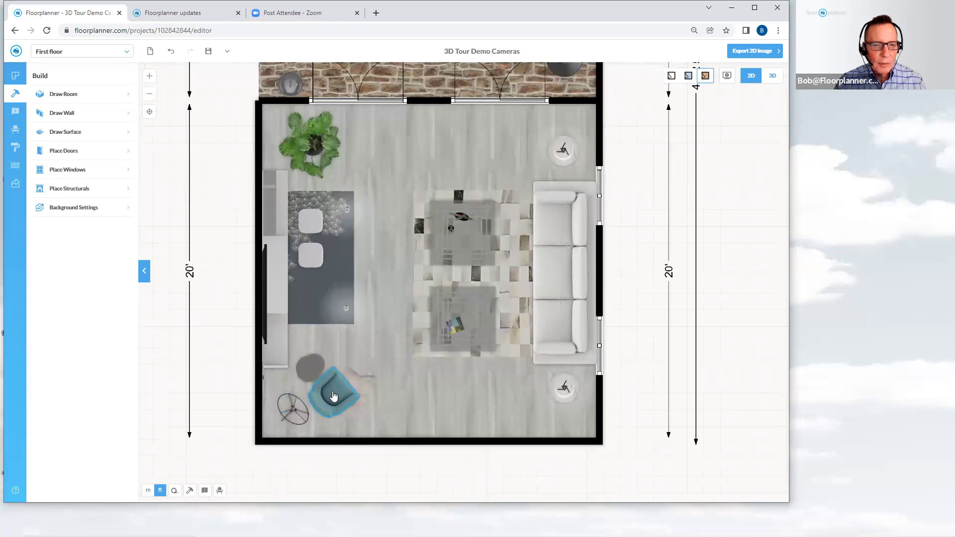
click(333, 395)
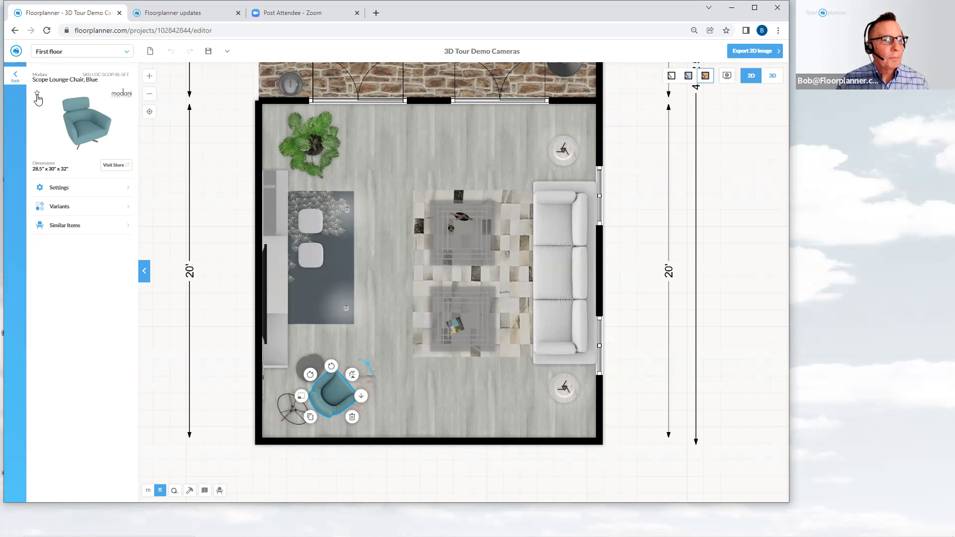
click(37, 95)
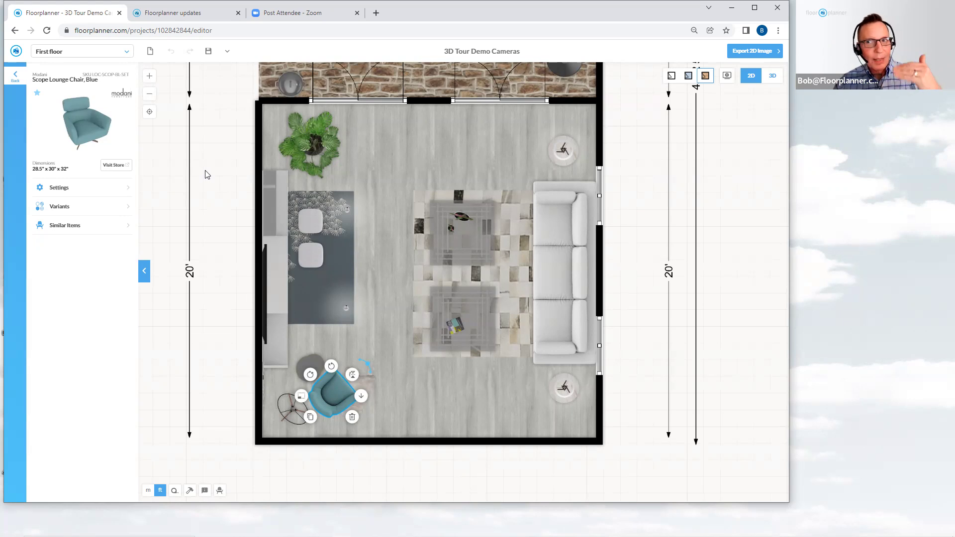
Step: Place another blue Scope Lounge Chair from the favorite objects on the living room floor, below the patterned rug
click(15, 76)
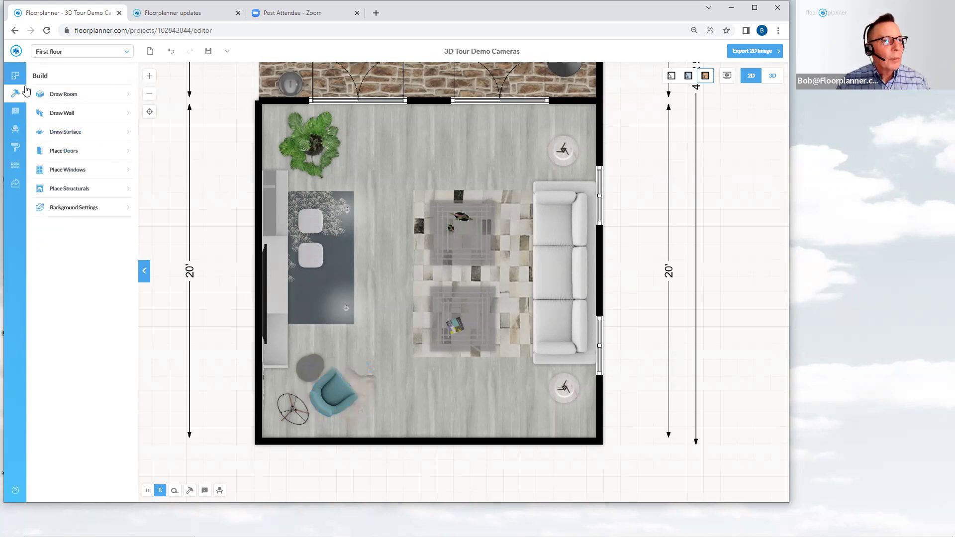
click(15, 134)
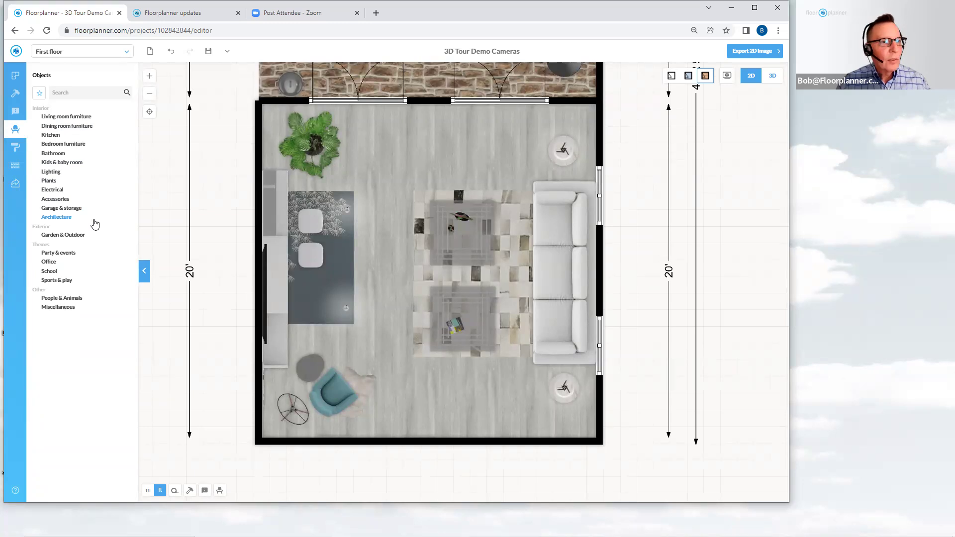
click(39, 93)
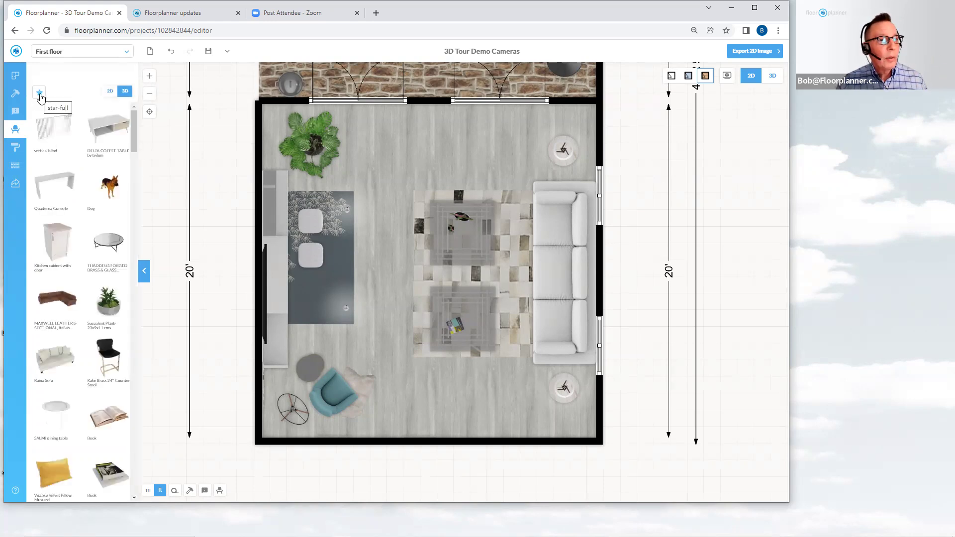
drag(132, 126, 128, 475)
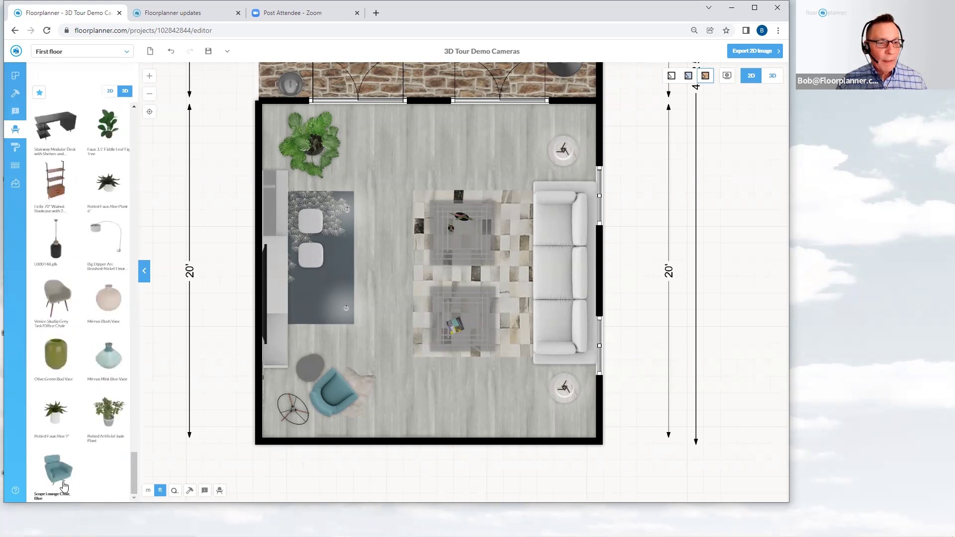
click(332, 417)
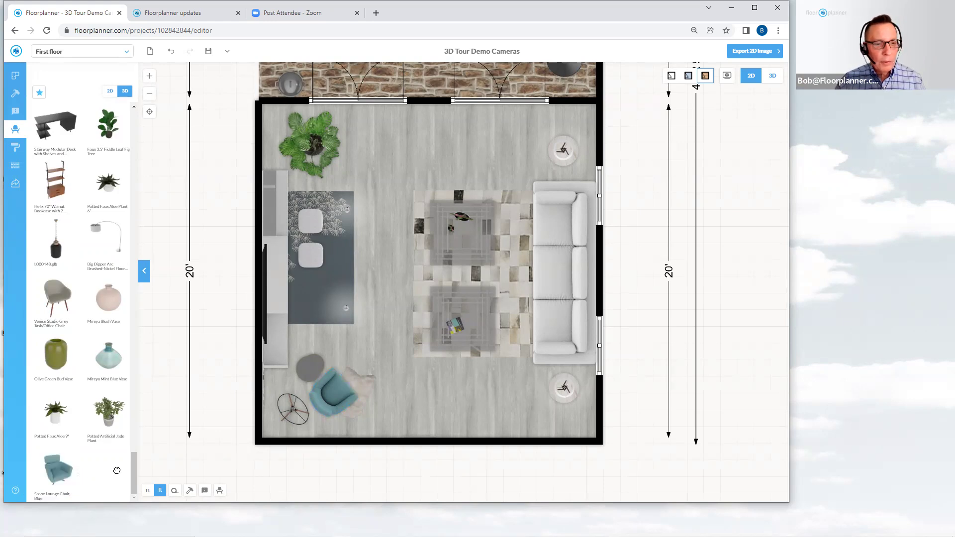
drag(117, 470, 476, 405)
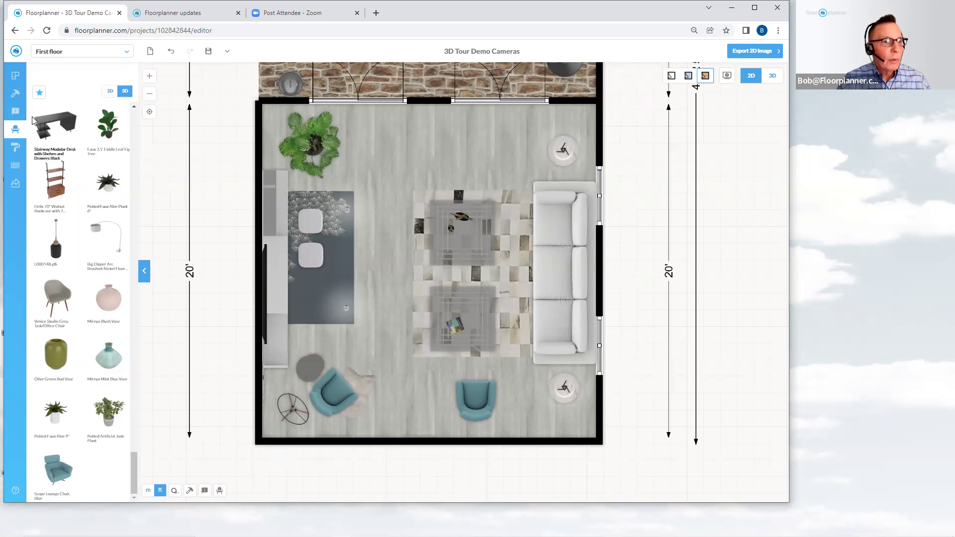
Step: Add the Nordic Ash Vertical wood material to the favorites
click(16, 169)
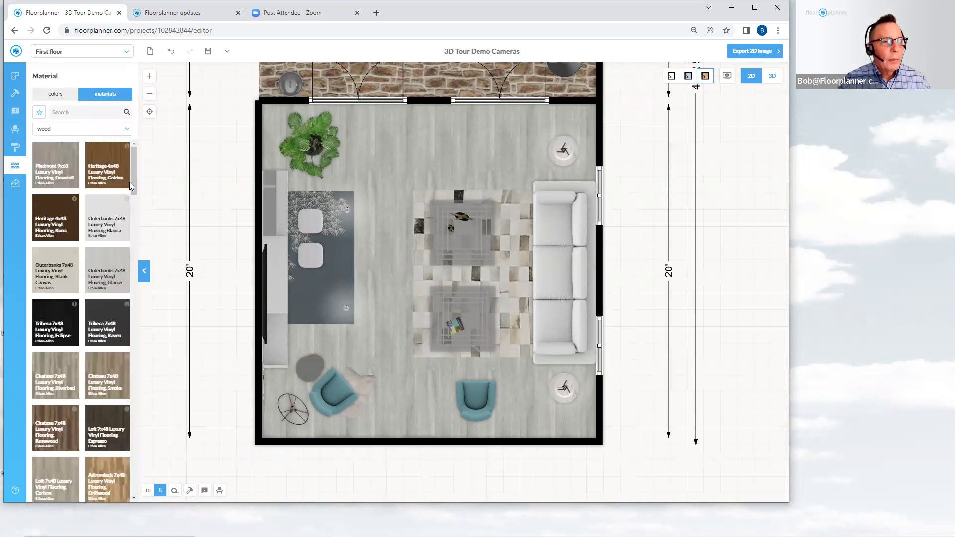
drag(135, 182, 136, 280)
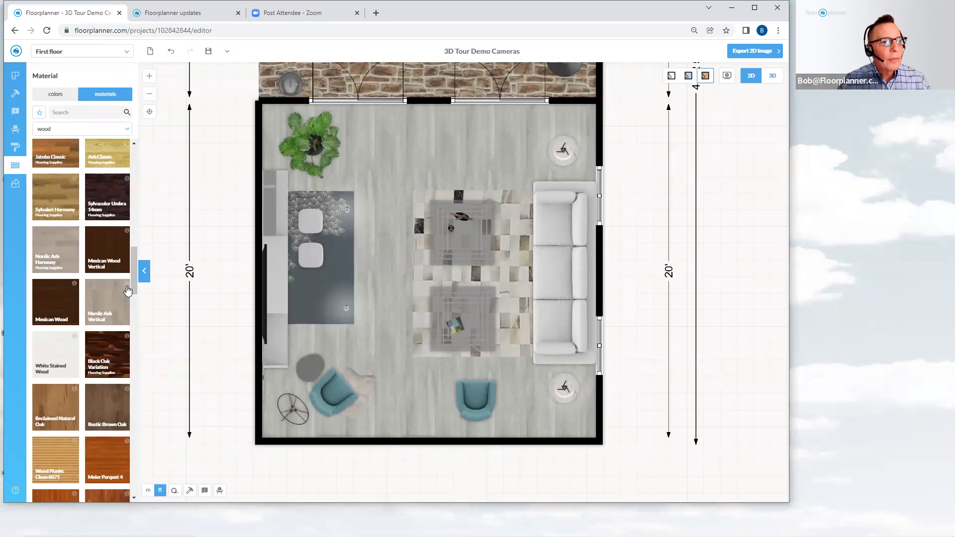
click(127, 289)
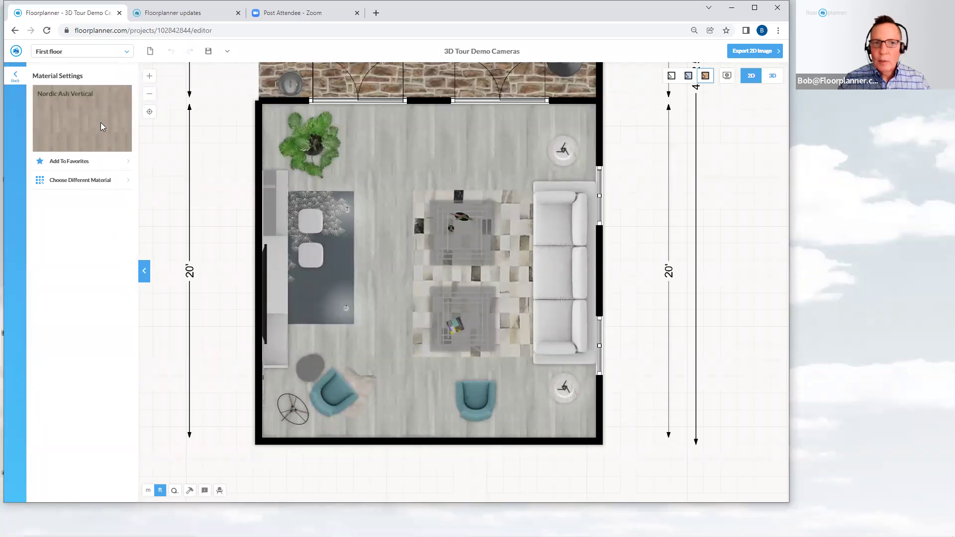
click(69, 171)
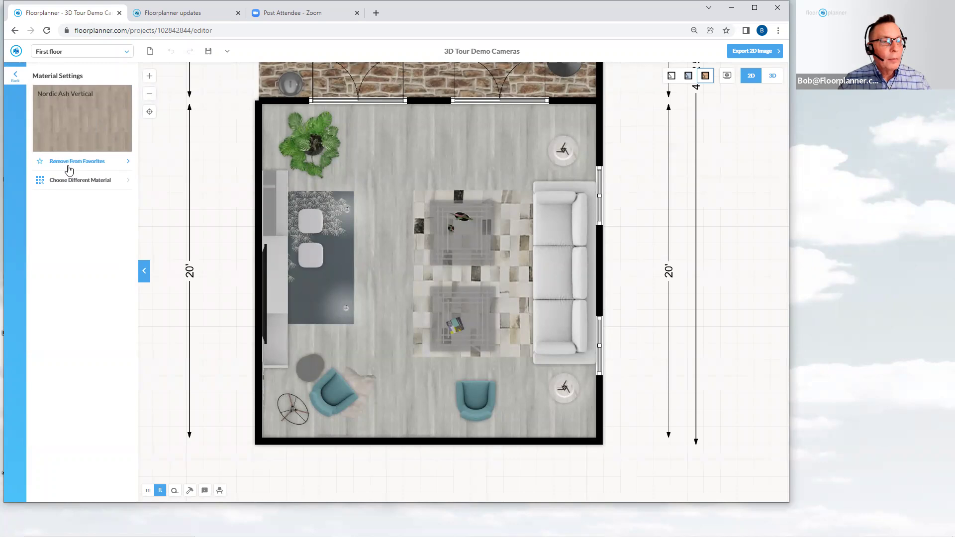
Step: Apply Nordic Ash Vertical from the favorite materials to the living room floor
click(15, 78)
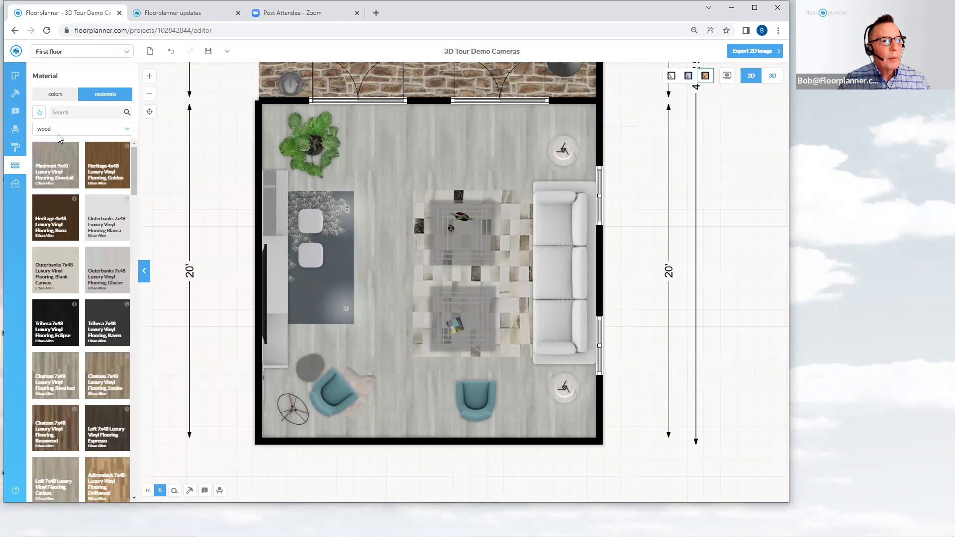
click(41, 115)
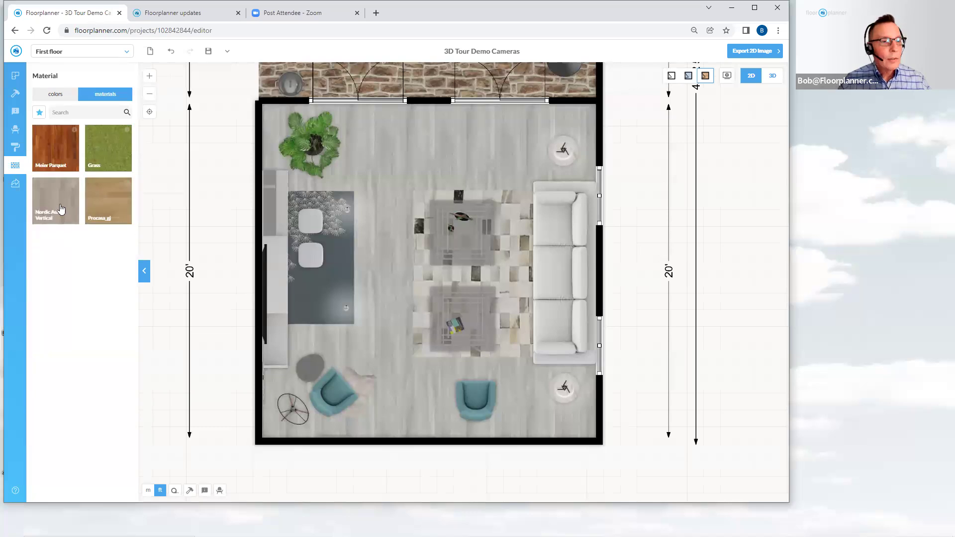
drag(88, 208, 412, 169)
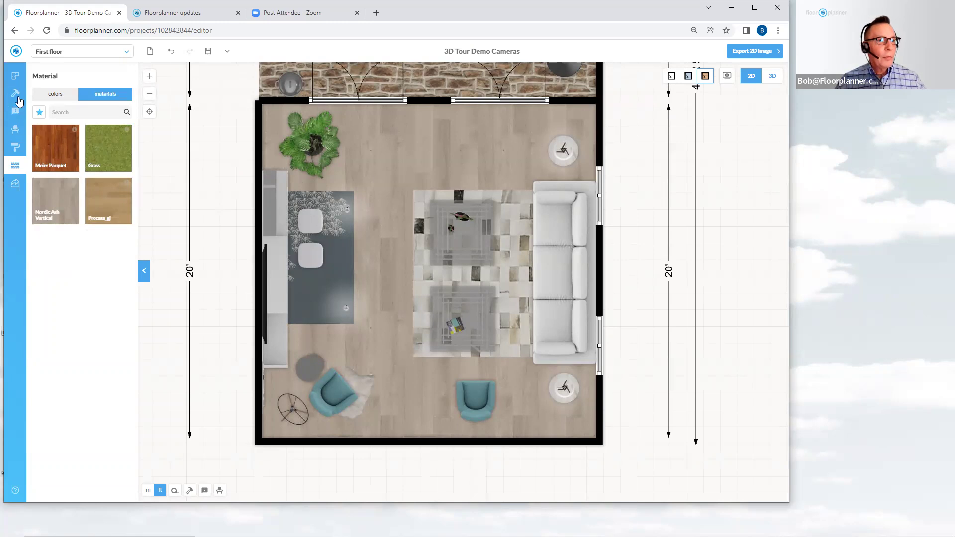
Step: Choose the light blue-grey paint HC-149 from Benjamin Moore's Historical Colours collection
click(15, 147)
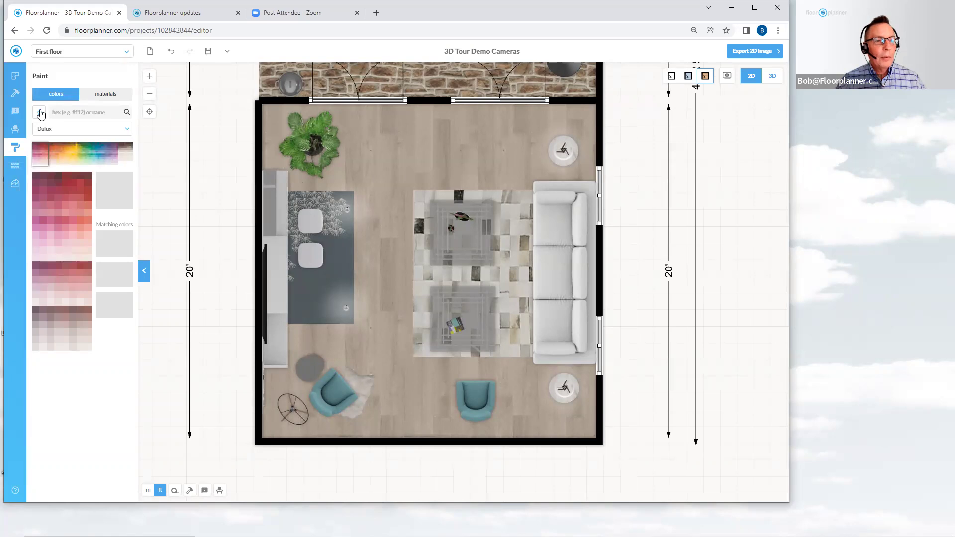
click(124, 130)
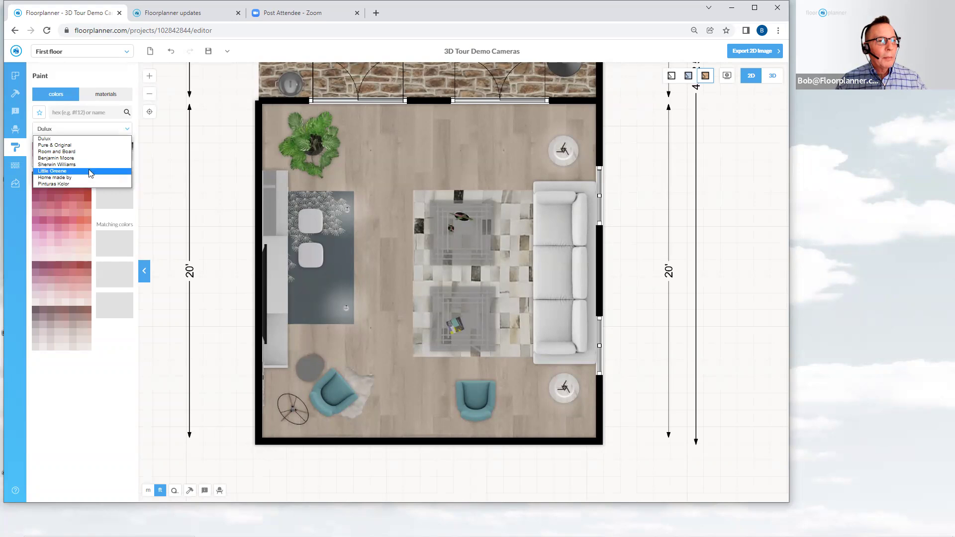
click(90, 158)
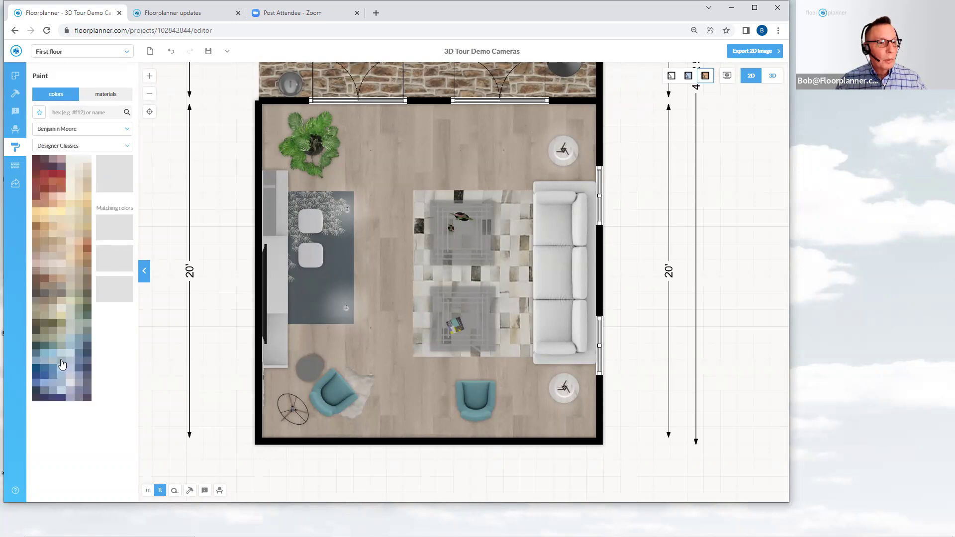
click(126, 148)
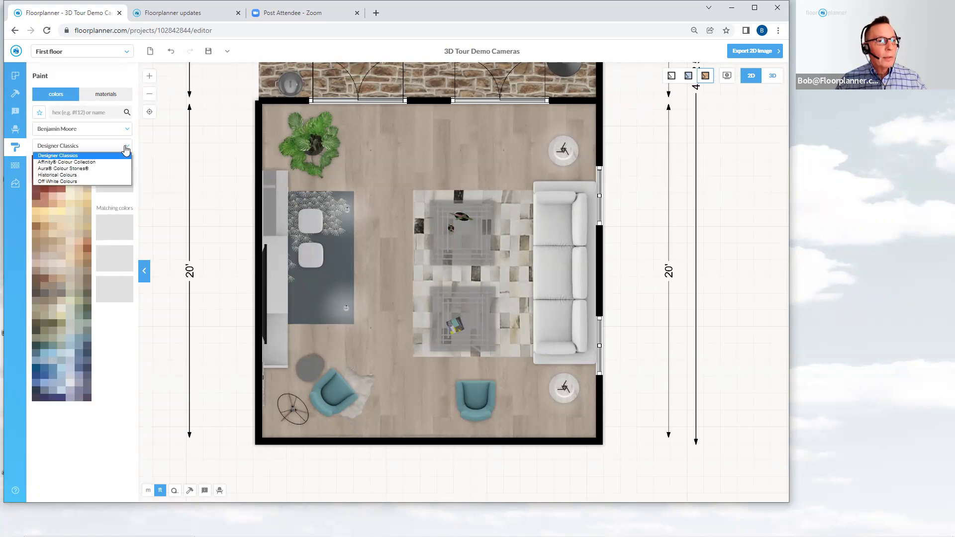
click(85, 174)
click(45, 316)
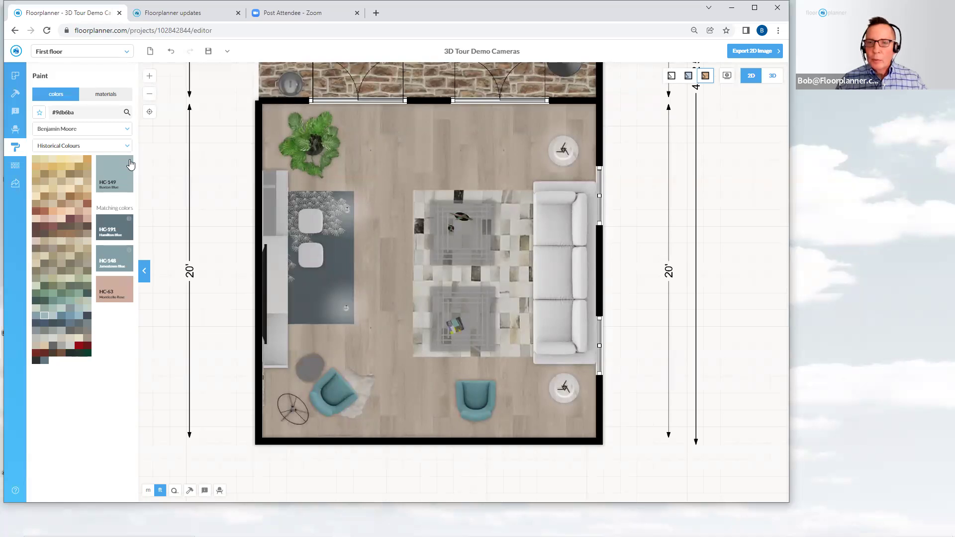
Step: Add the Benjamin Moore HC-149 Buxton Blue paint to the favorites and display the favorite paint colors
click(130, 165)
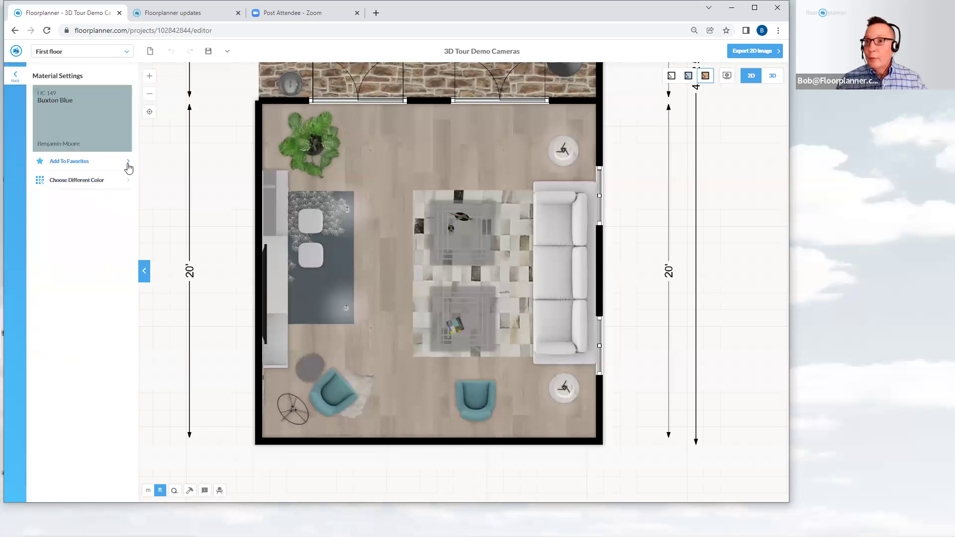
click(80, 163)
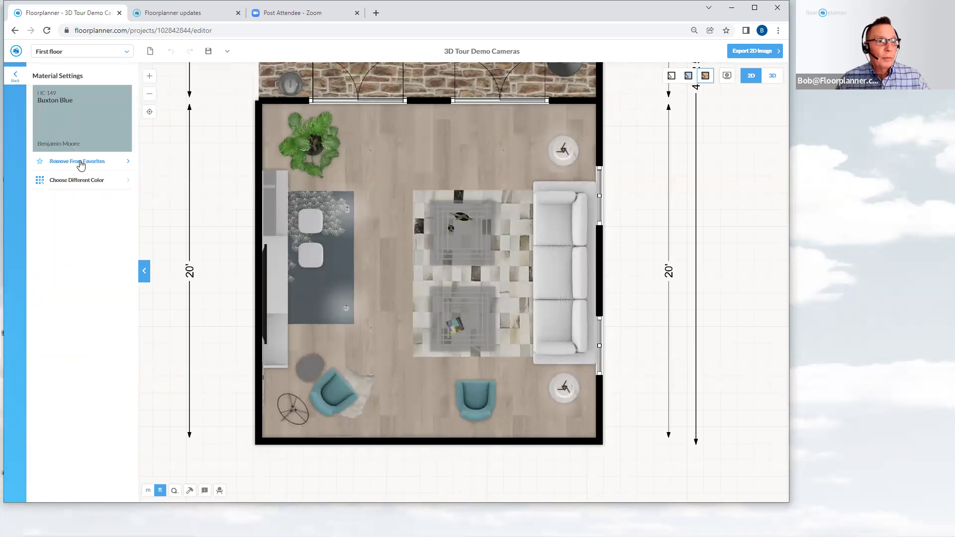
click(14, 77)
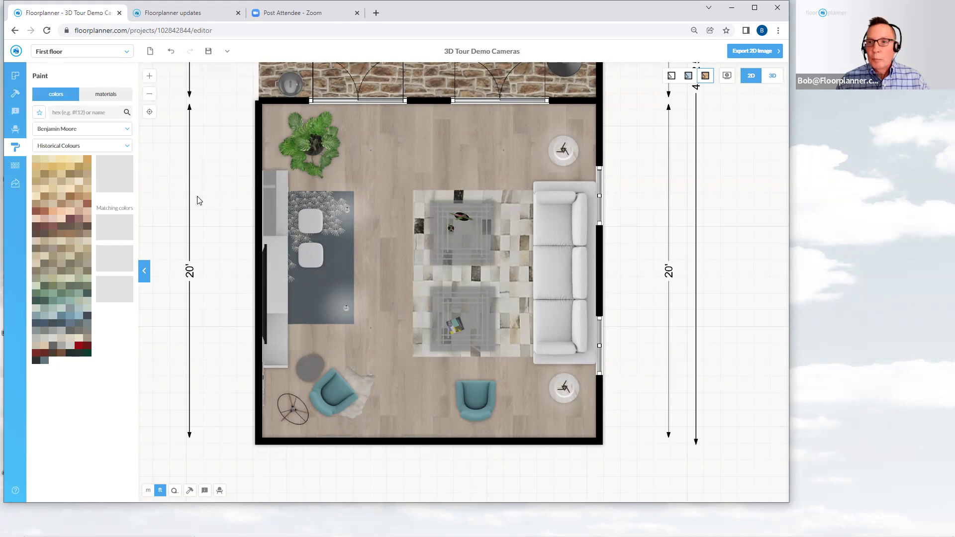
click(39, 114)
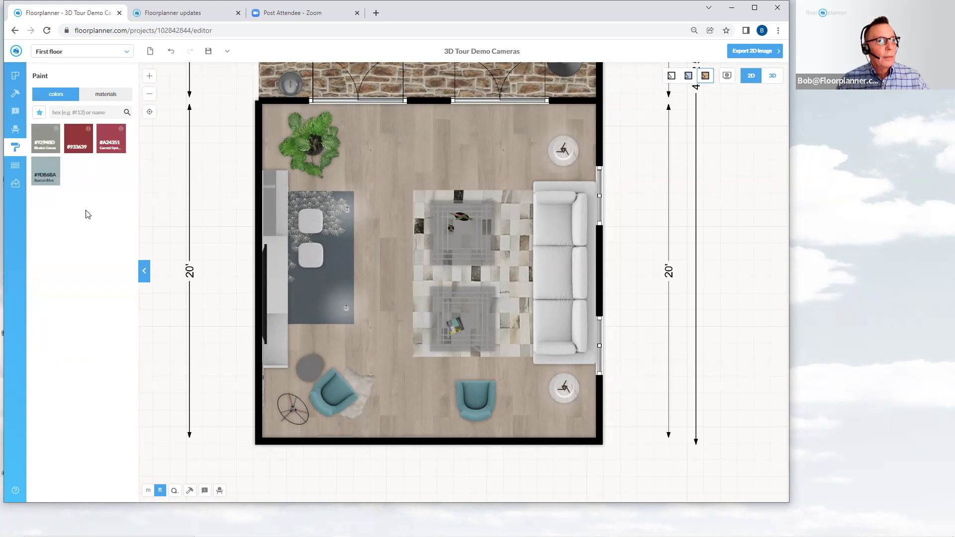